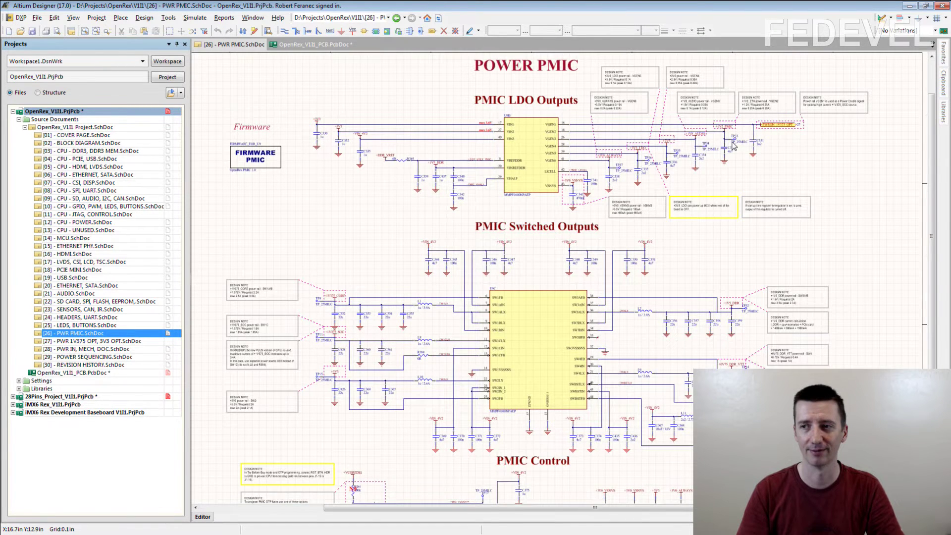
Step: Examine test point TP37 on the +3V0_ALWAYS rail in the PMIC LDO Outputs section of the schematic
scroll(732, 145, "up", 5, "ctrl")
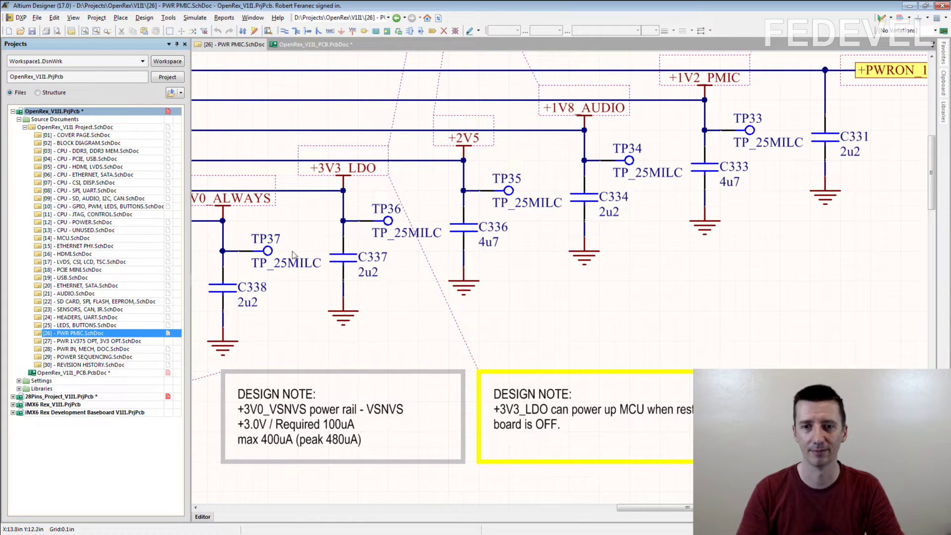
left_click(268, 251)
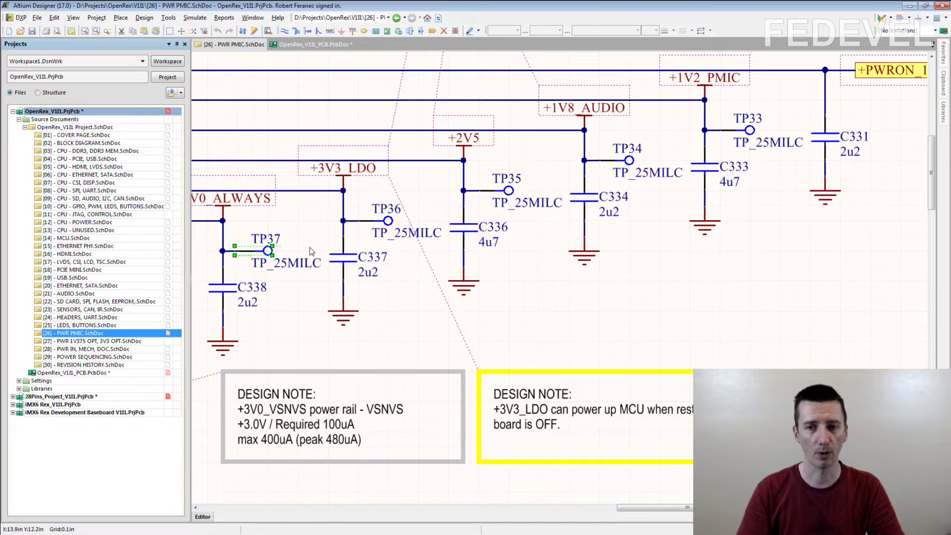
right_click_drag(292, 229, 354, 222)
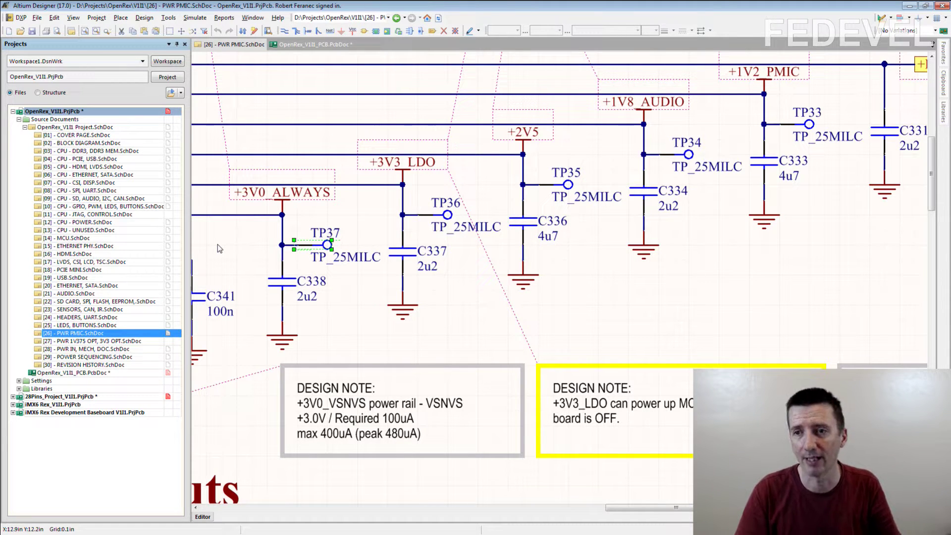
left_click(614, 302)
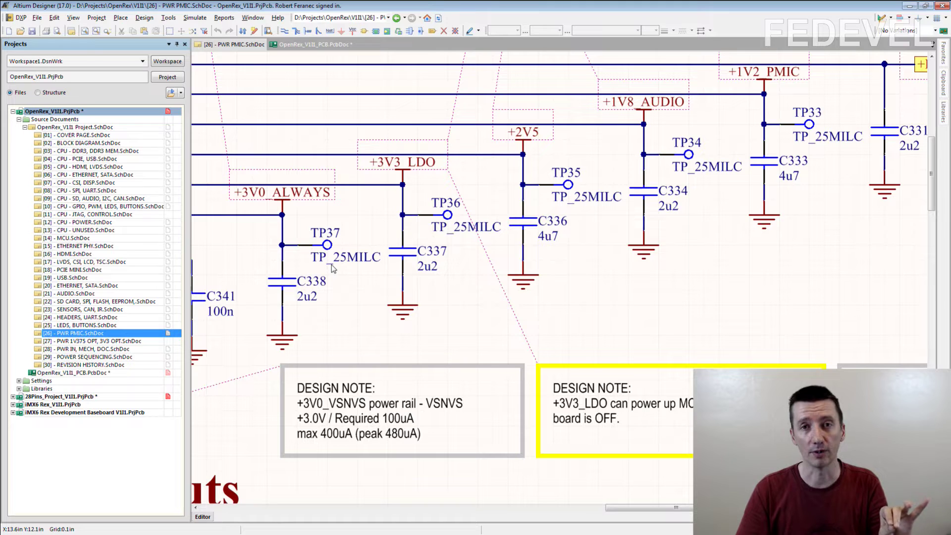
Step: Inspect test point TP6 on the PWRON line in the PMIC Control section
scroll(332, 268, "down", 3, "ctrl")
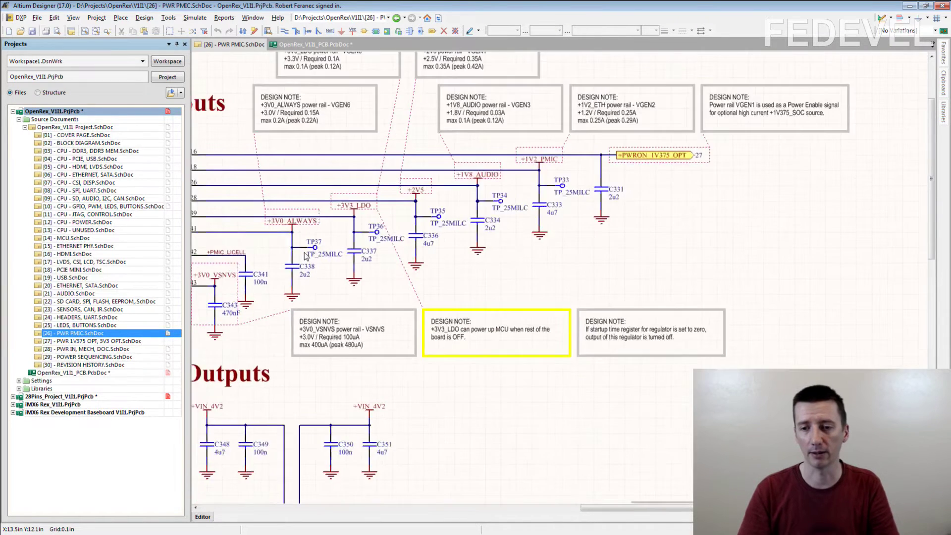
scroll(305, 256, "down", 3, "ctrl")
scroll(388, 399, "up", 3, "ctrl")
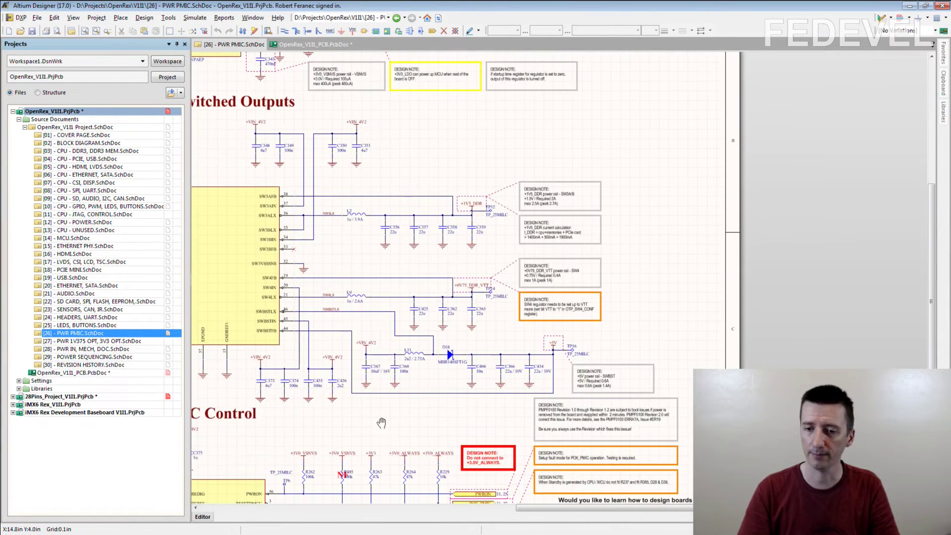
scroll(383, 427, "down", 3)
scroll(305, 373, "up", 5, "ctrl")
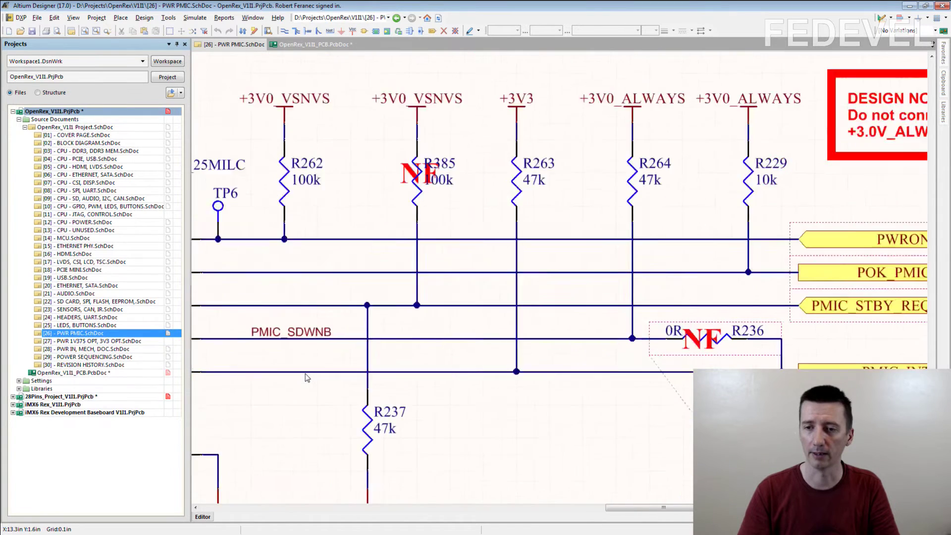
scroll(305, 373, "down", 1, "ctrl")
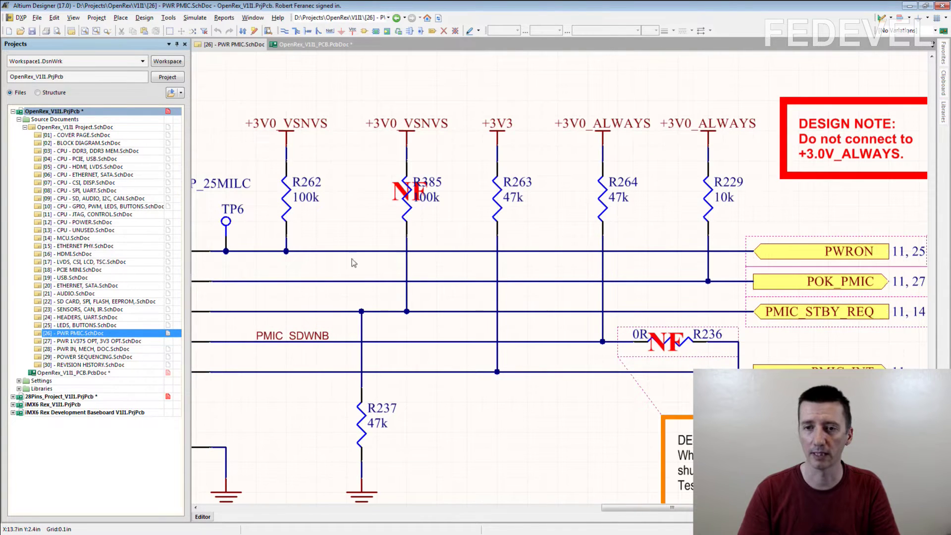
right_click_drag(233, 257, 275, 230)
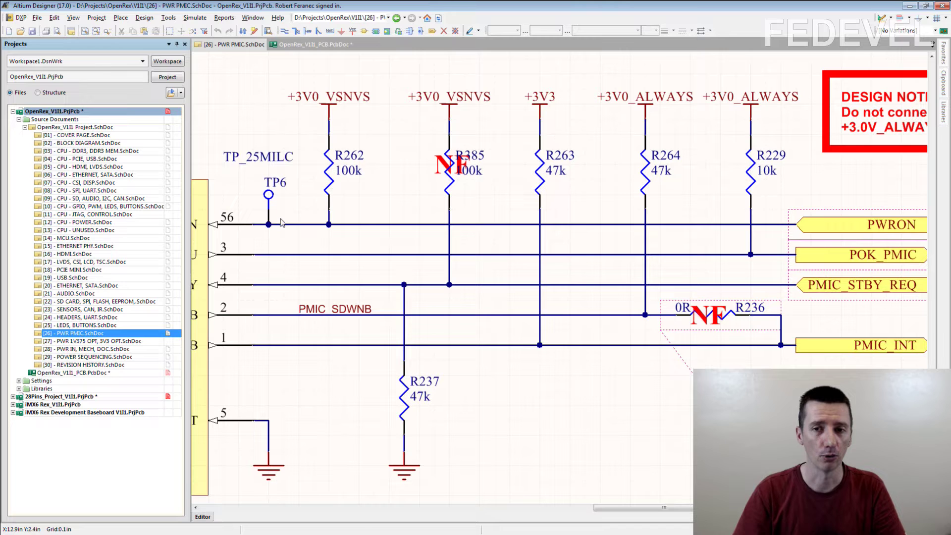
Step: Inspect test points TP18 and TP21 on the PMIC's I2C1_SCL_PMIC and I2C1_SDA_PMIC lines
right_click_drag(259, 253, 500, 163)
scroll(545, 141, "down", 1, "ctrl")
scroll(541, 151, "down", 3)
scroll(347, 248, "left", 3, "shift")
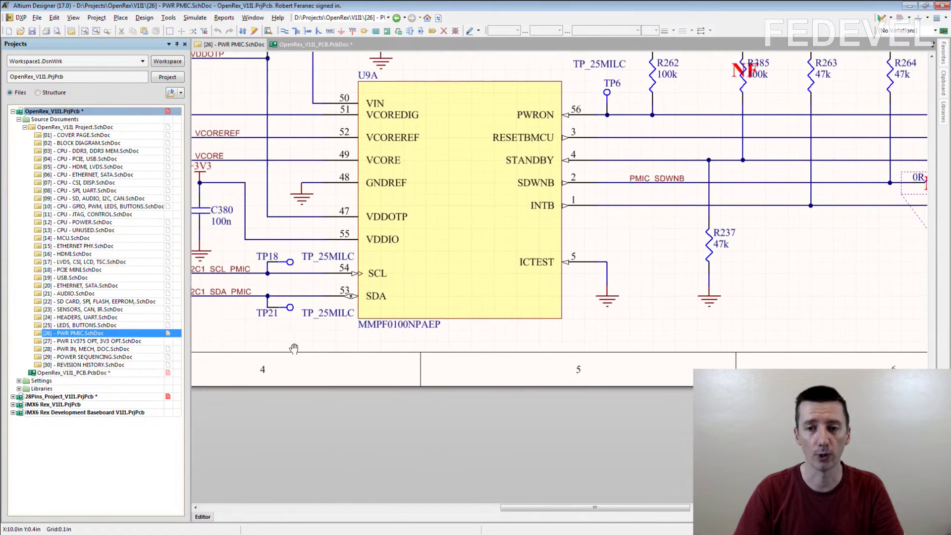
scroll(214, 286, "up", 1, "ctrl")
right_click_drag(241, 281, 317, 285)
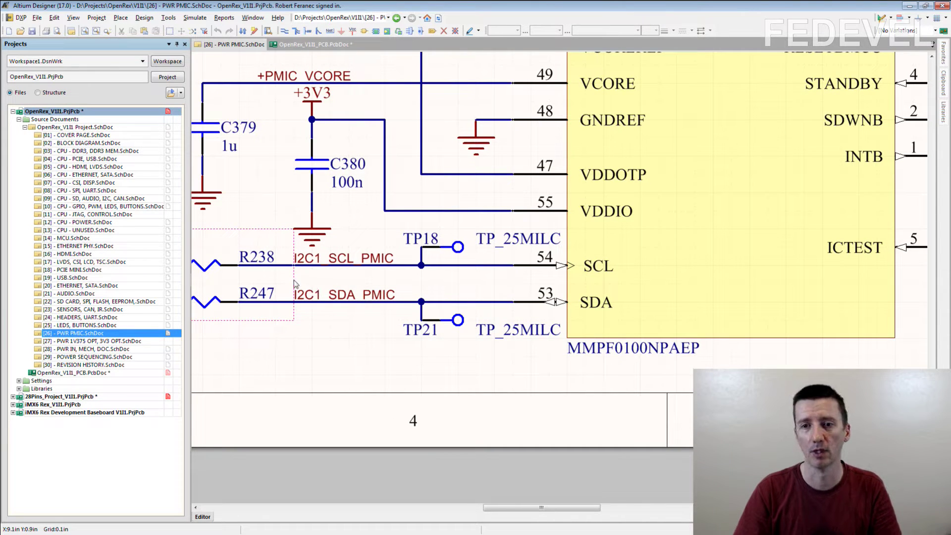
scroll(292, 280, "up", 2, "ctrl")
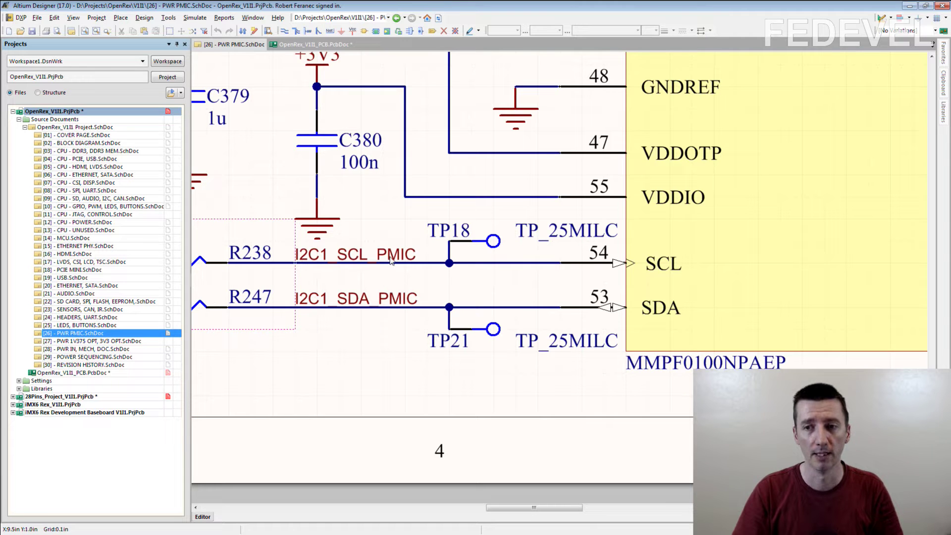
scroll(349, 264, "down", 2, "ctrl")
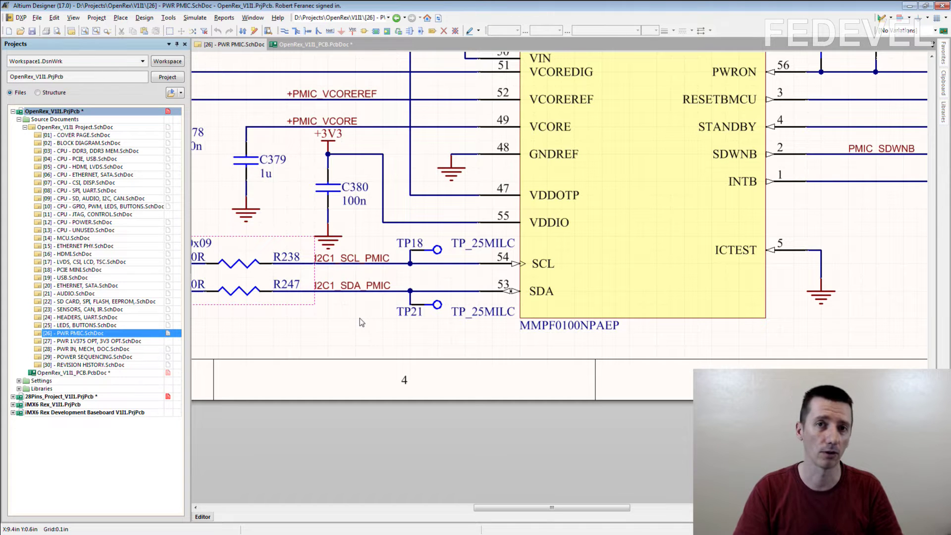
scroll(321, 326, "down", 3, "ctrl")
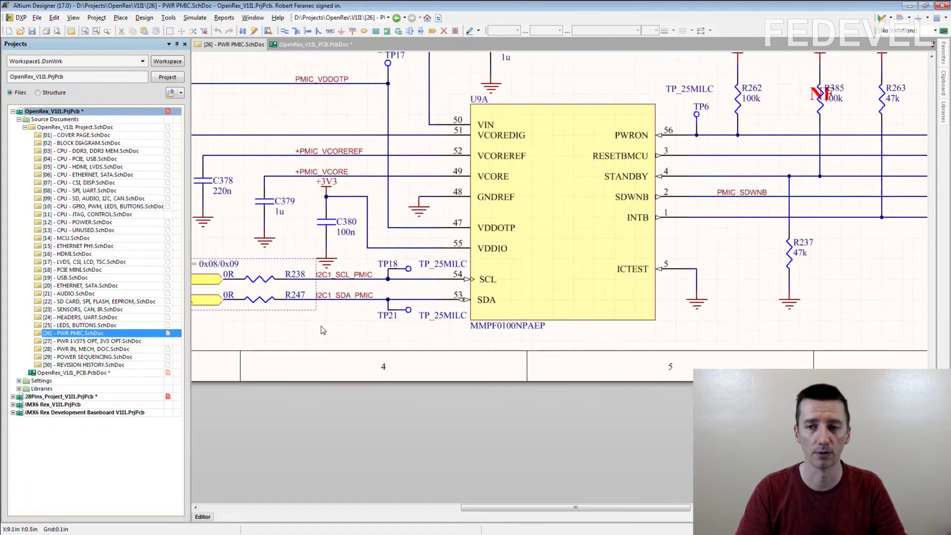
Step: Return to the PMIC LDO Outputs section and select test point TP37 above capacitor C338 for a close look
scroll(483, 136, "up", 3)
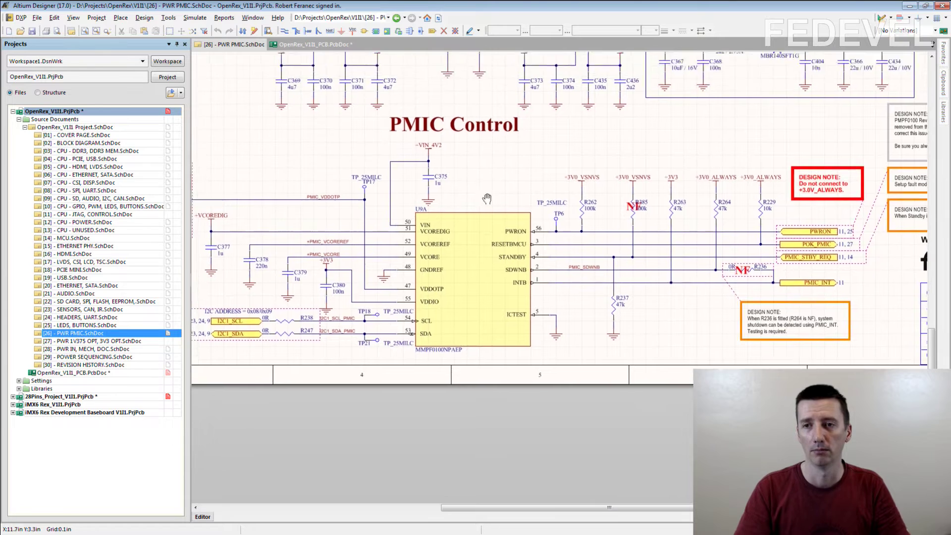
scroll(481, 206, "up", 5)
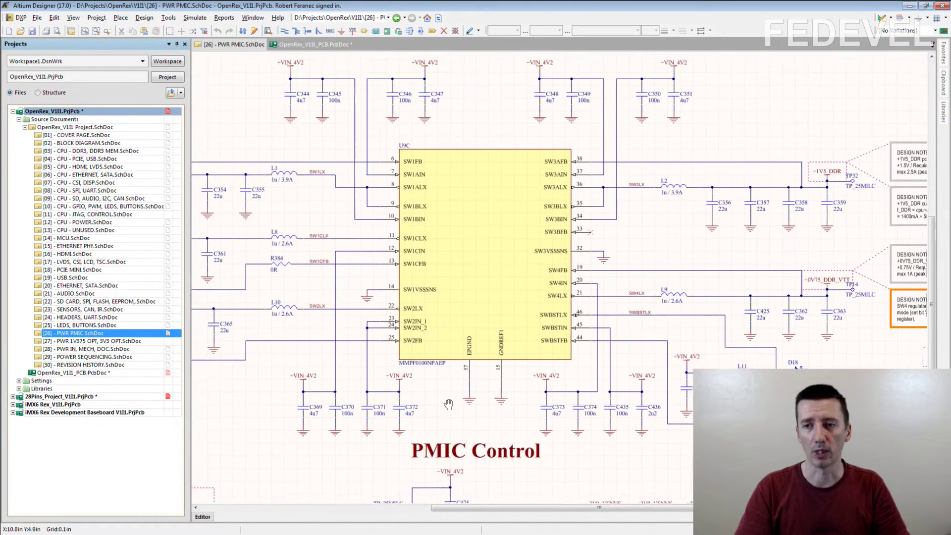
right_click_drag(470, 136, 476, 238)
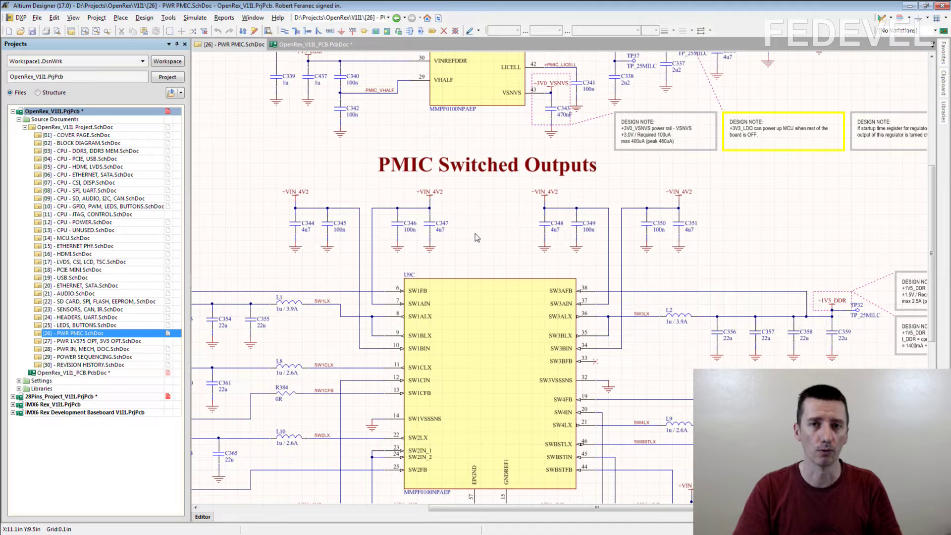
right_click_drag(473, 142, 500, 272)
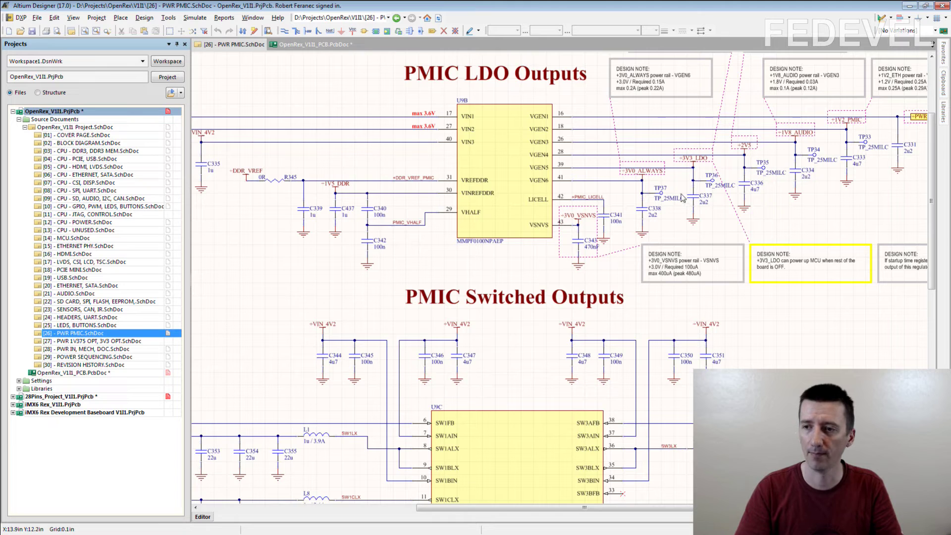
scroll(666, 202, "up", 2, "ctrl")
scroll(664, 203, "up", 3, "ctrl")
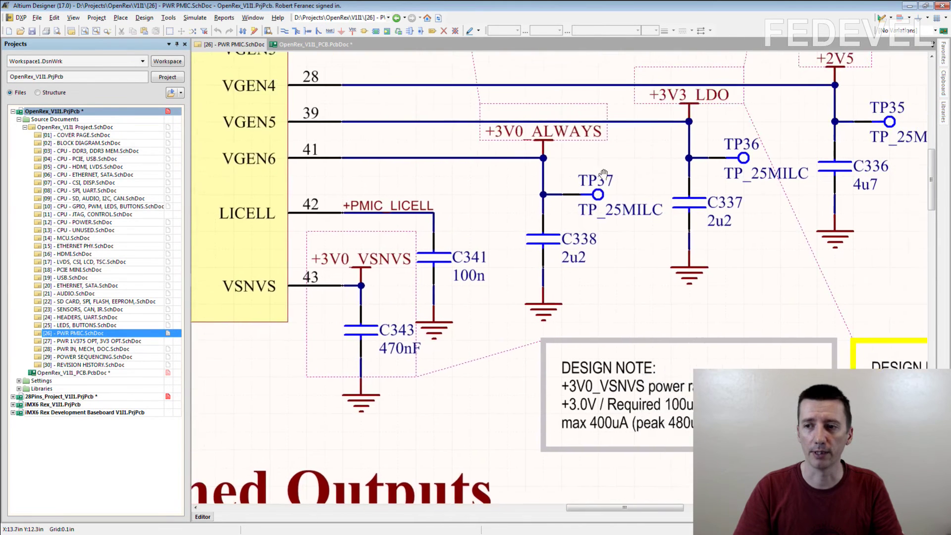
scroll(440, 195, "up", 2, "ctrl")
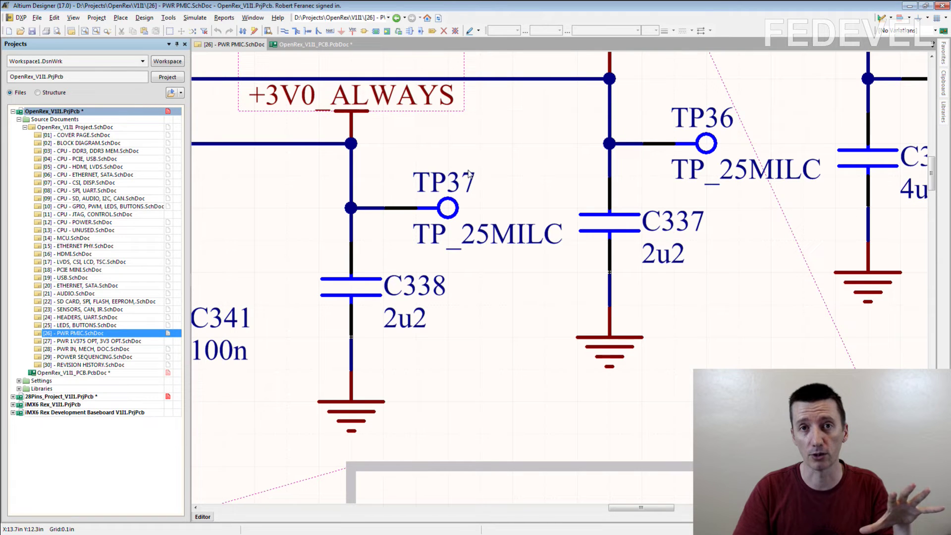
left_click(450, 209)
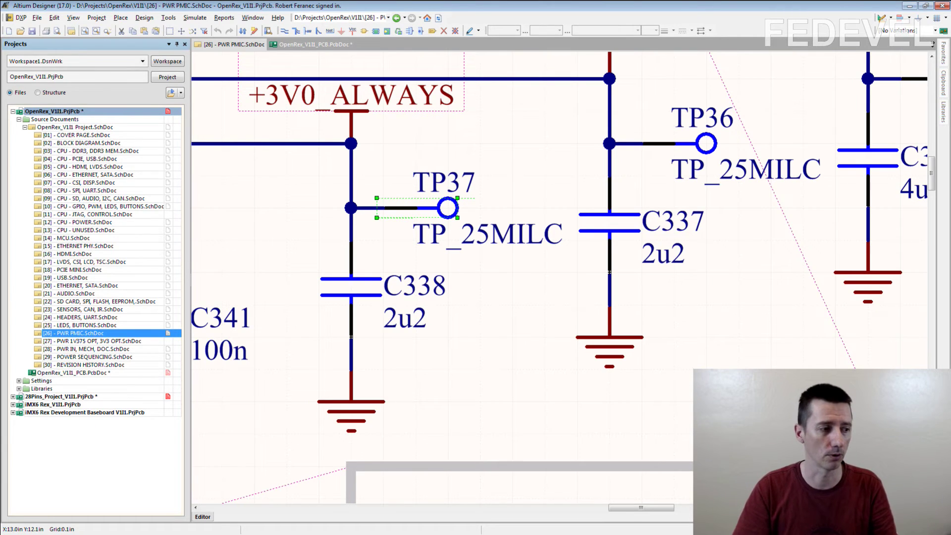
Step: Switch to the browser's OpenRex page, open the OpenRex Bottom View picture, and enlarge it around the MODBOX and CSI connector area
key("alt+Tab")
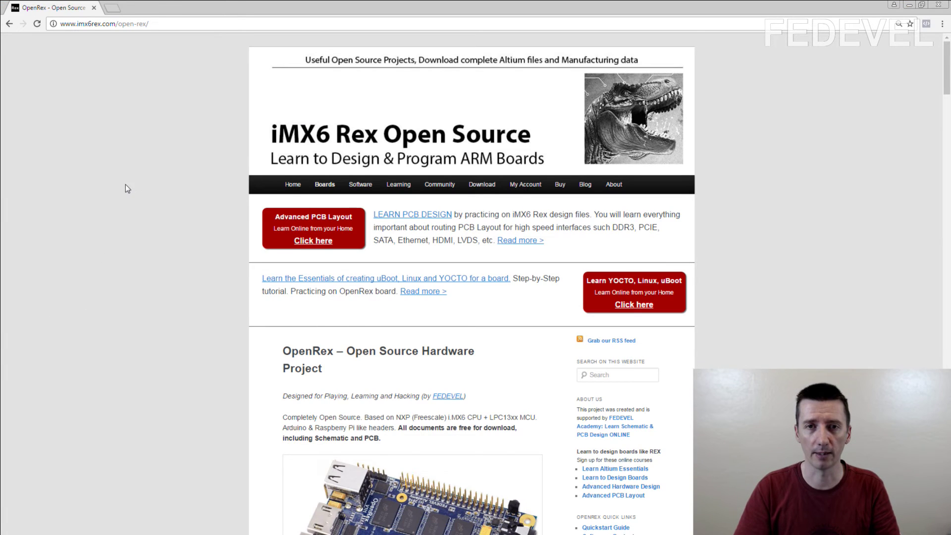
scroll(161, 188, "down", 2)
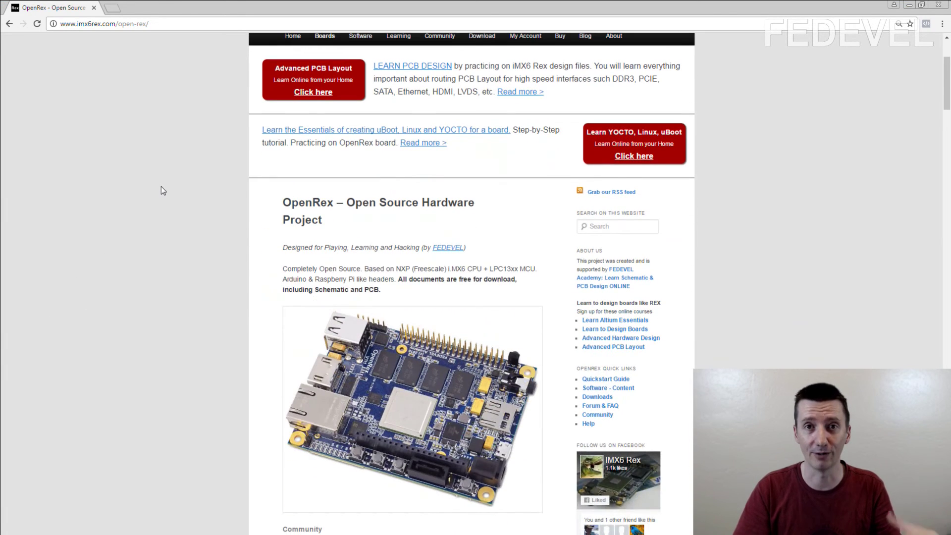
scroll(161, 191, "down", 1)
scroll(163, 191, "down", 10)
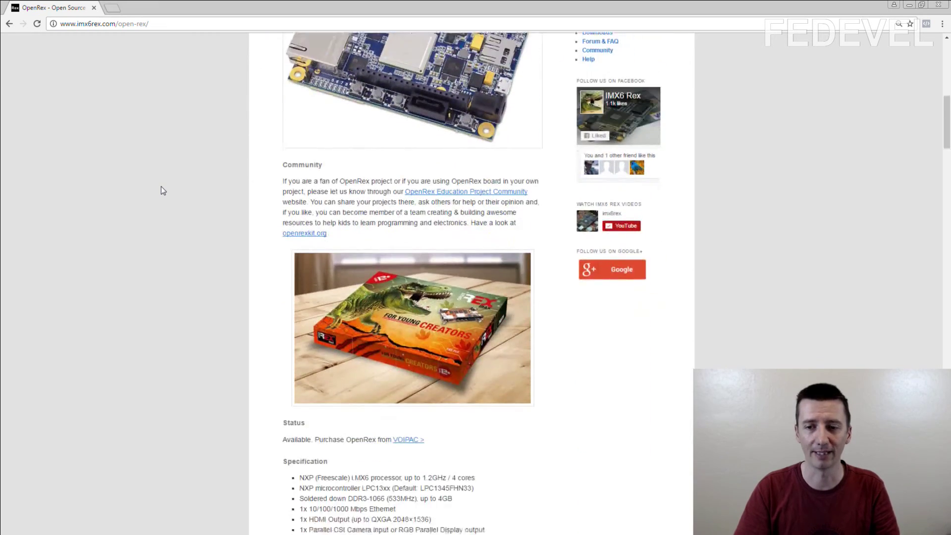
scroll(162, 191, "down", 15)
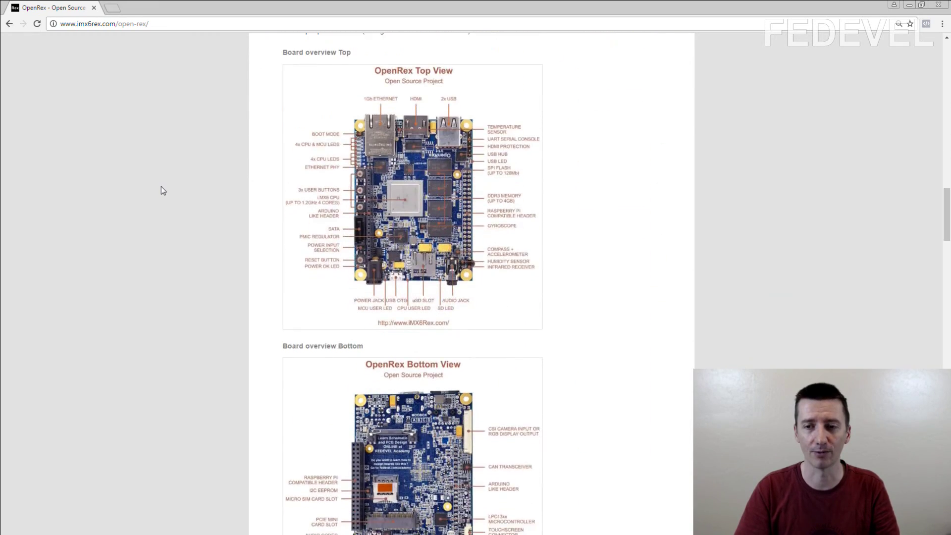
scroll(161, 190, "down", 2)
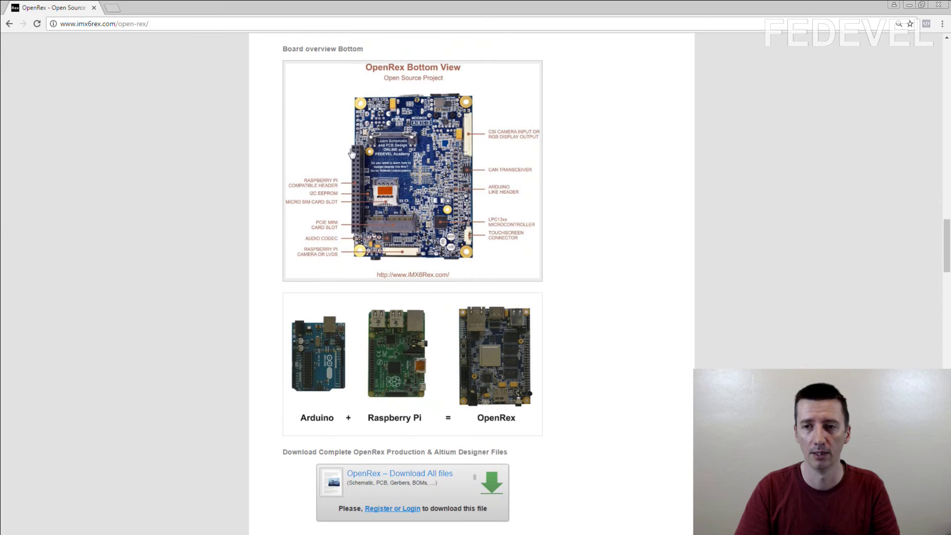
left_click(430, 185)
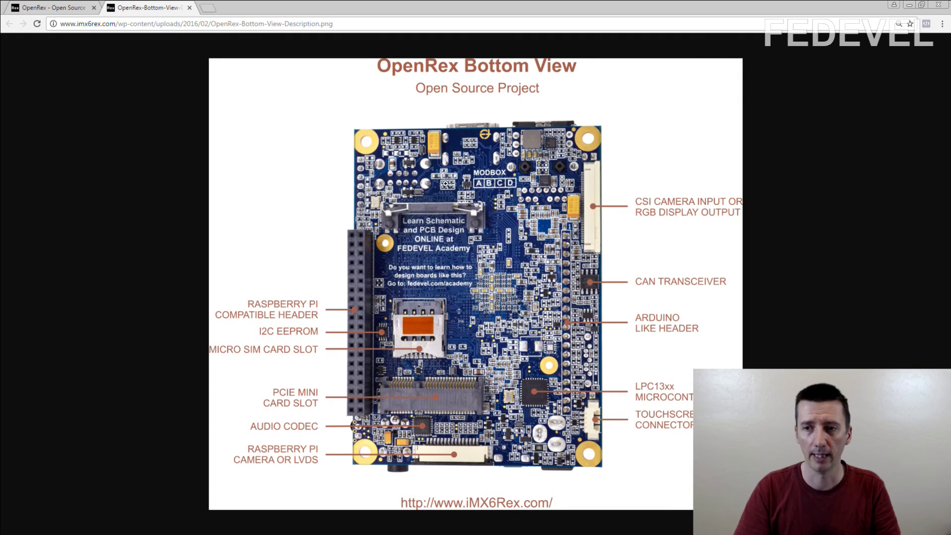
left_click(511, 210)
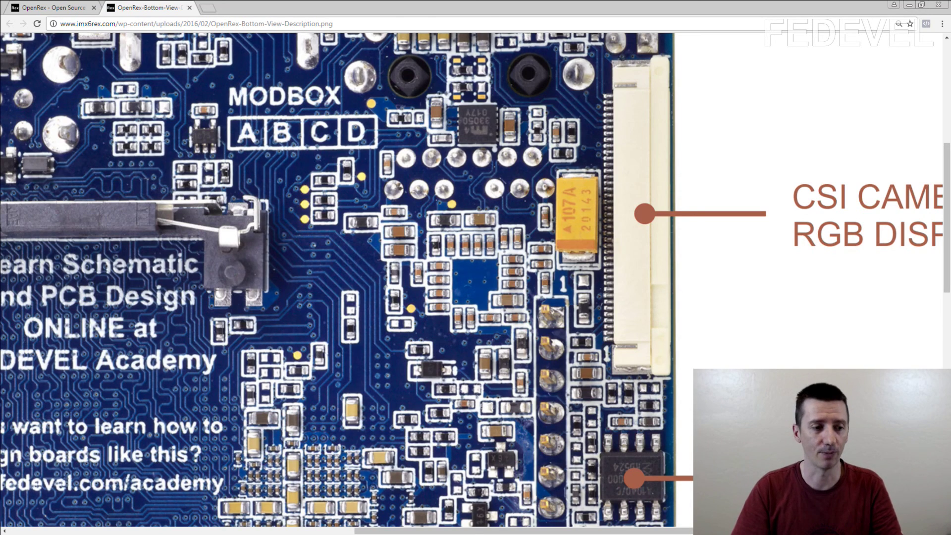
key("alt+Tab")
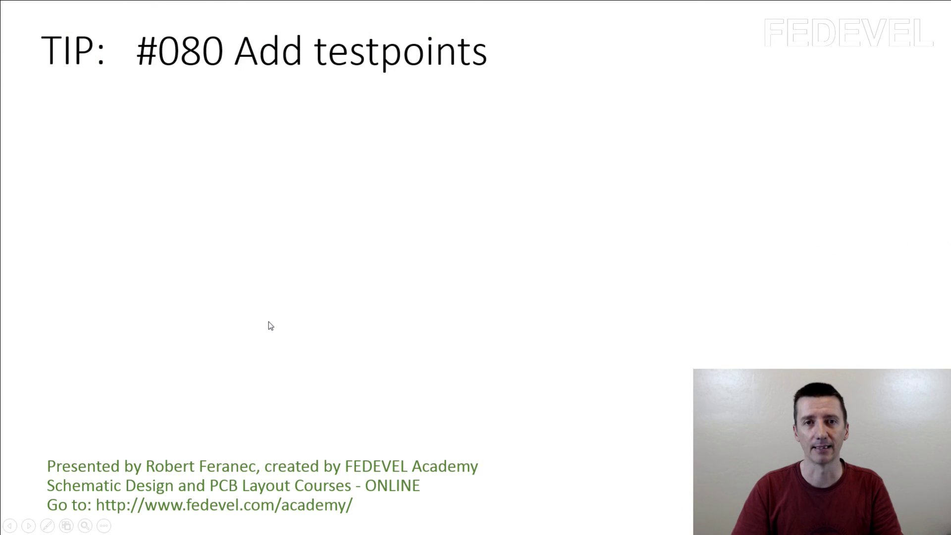
key("Right")
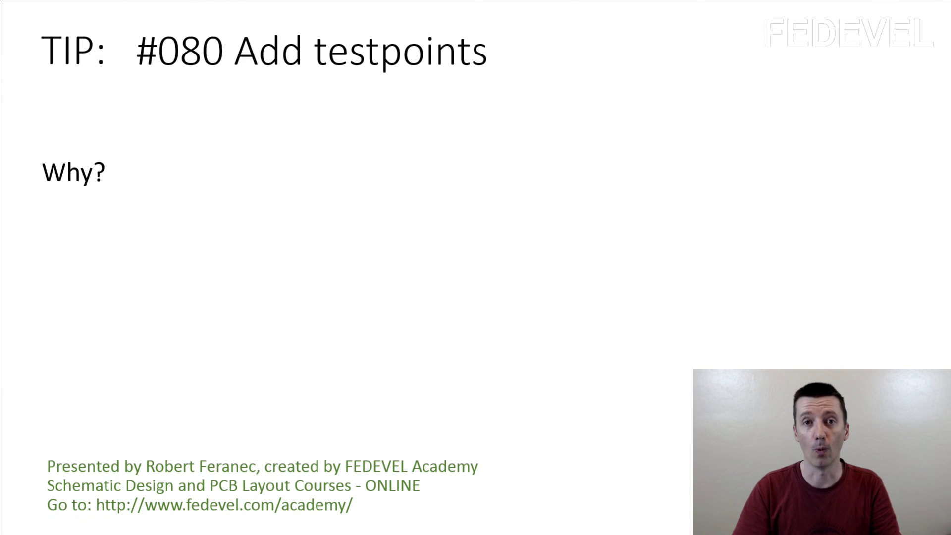
key("Right")
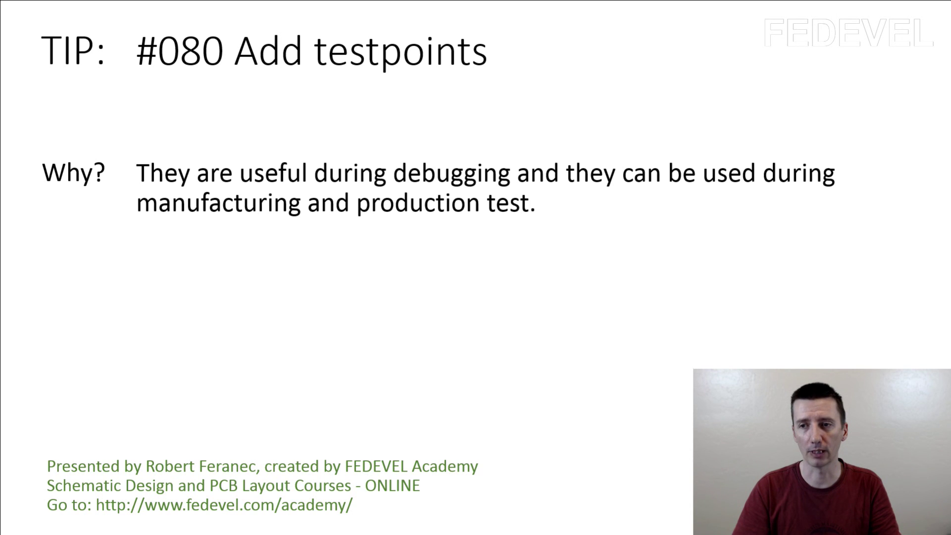